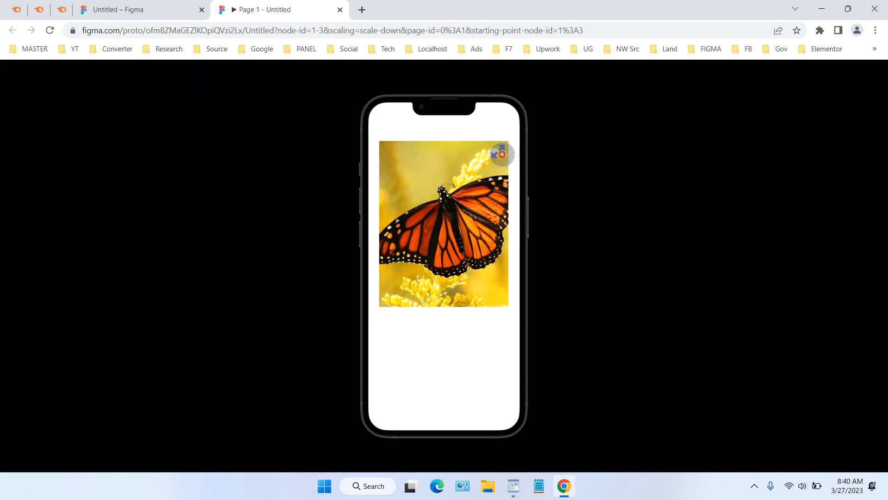
Test the butterfly image prototype by expanding the image and collapsing it again, and close the preview.
left_click(500, 153)
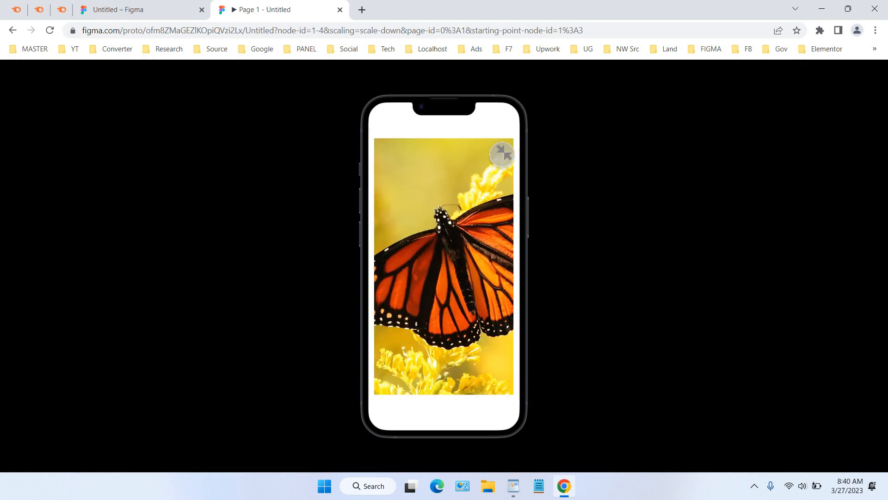
left_click(502, 154)
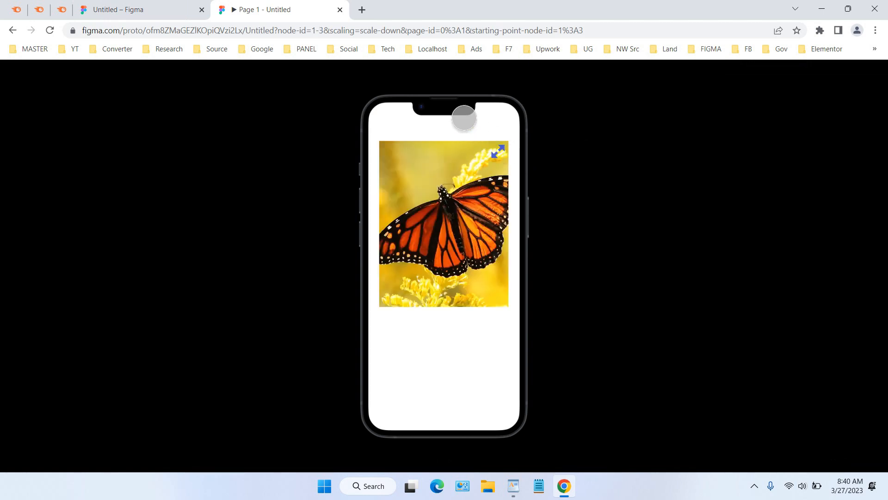
left_click(340, 10)
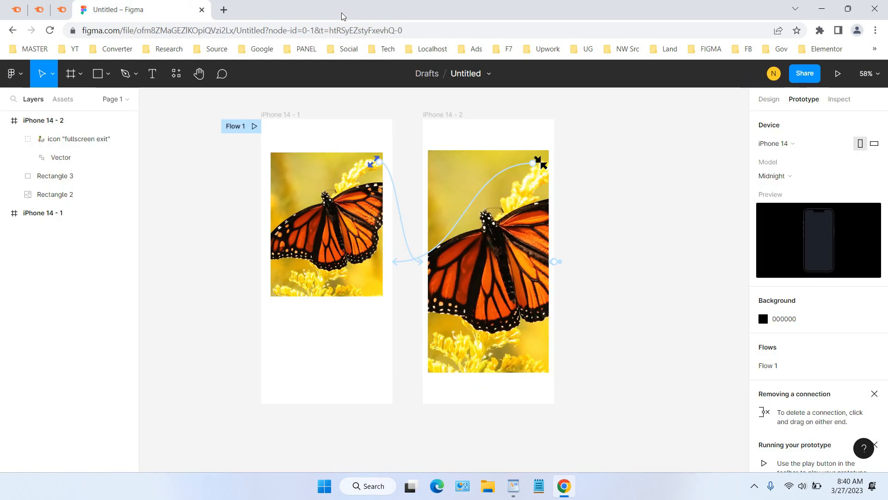
Create a new blank design file.
left_click(11, 73)
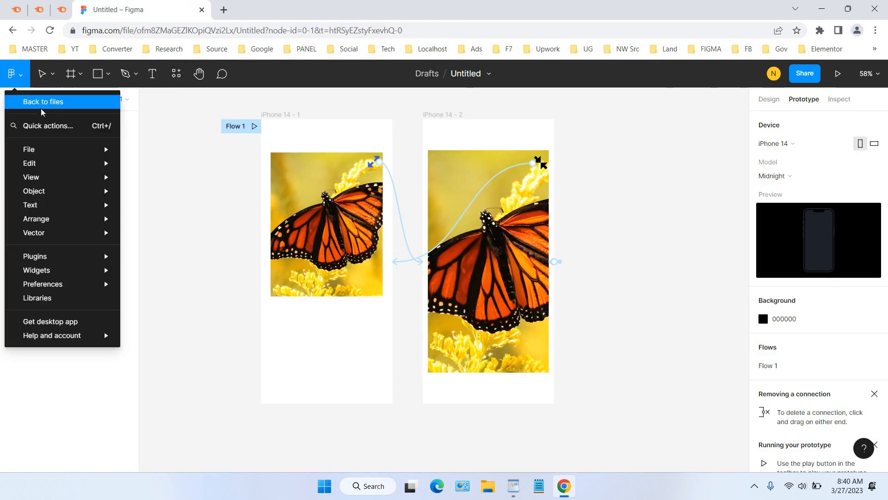
mouse_move(70, 149)
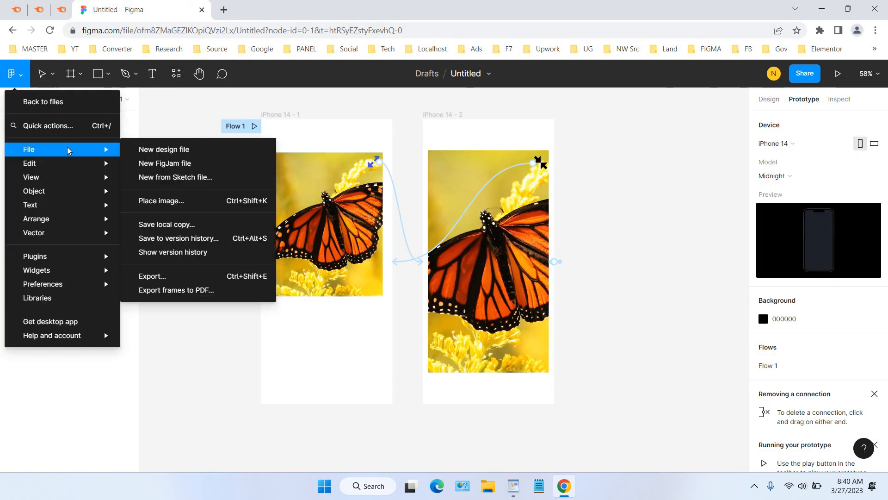
left_click(189, 153)
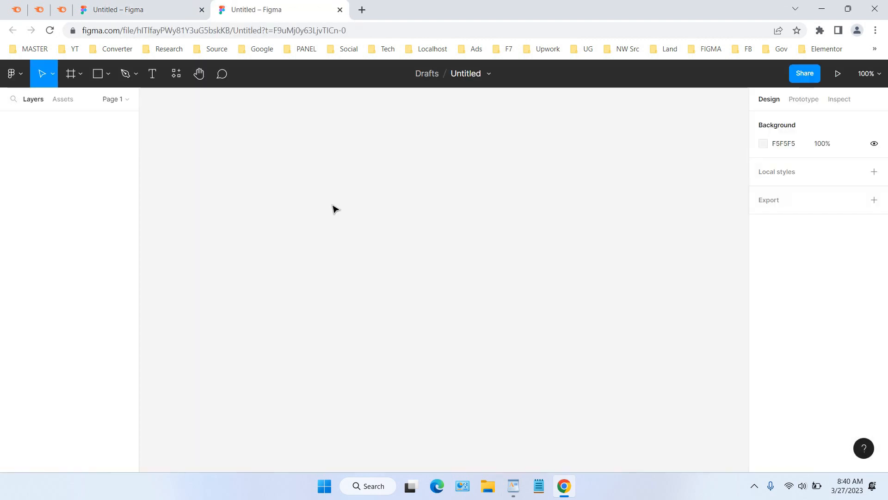
Add a phone frame to the canvas using the iPhone 8 preset.
left_click(80, 77)
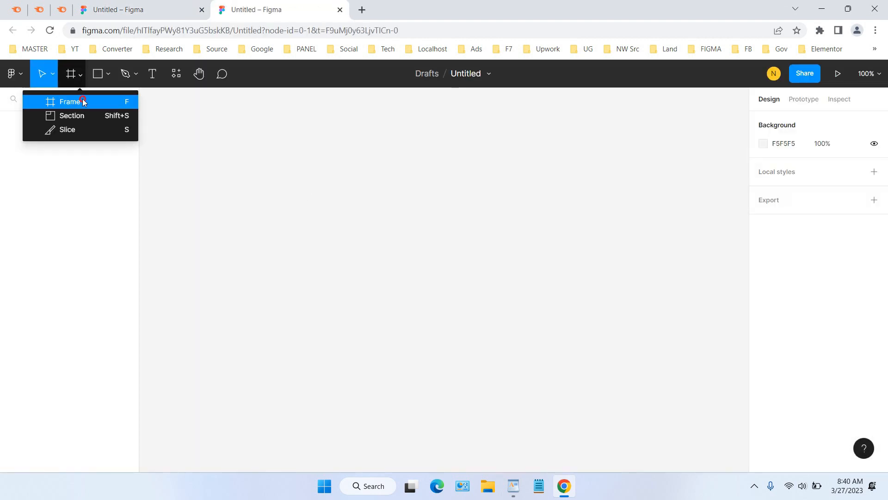
left_click(83, 99)
left_click(758, 141)
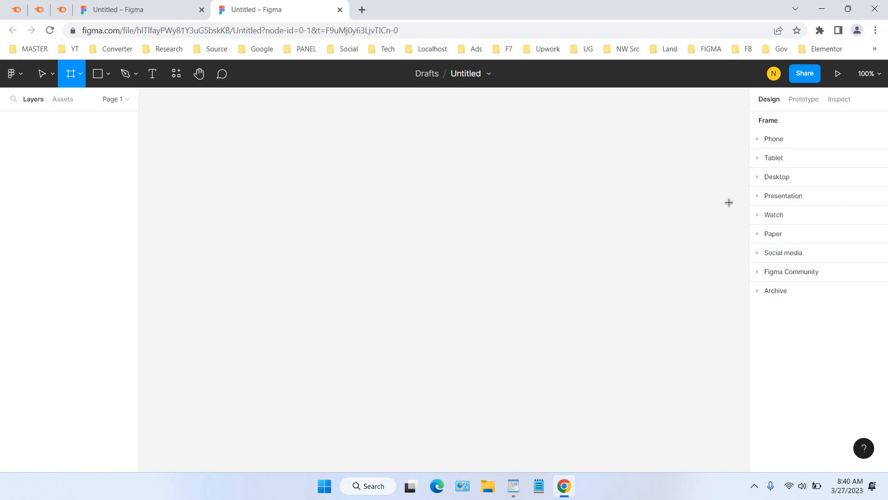
left_click(758, 140)
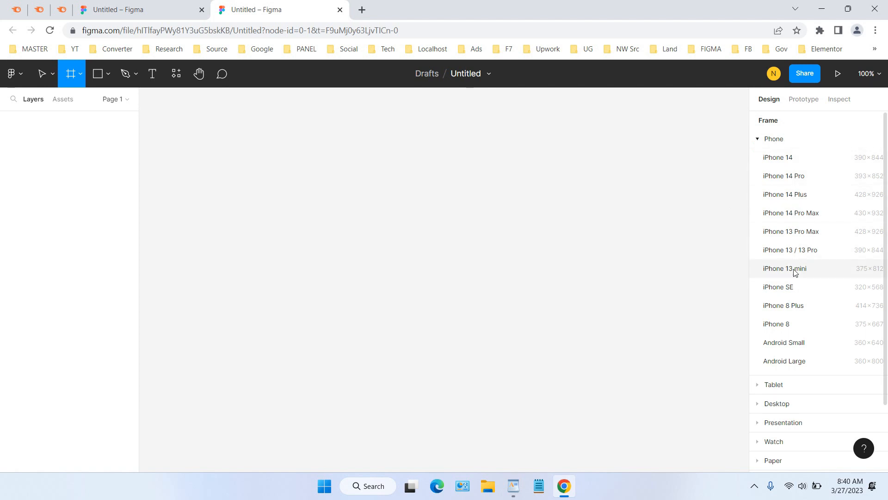
left_click(793, 324)
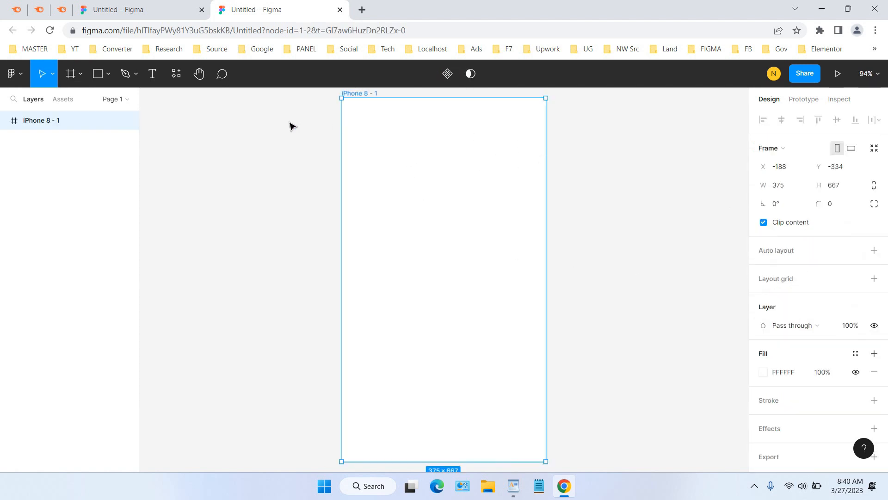
Duplicate the iPhone 8 frame so that a second copy sits beside the first.
right_click(60, 122)
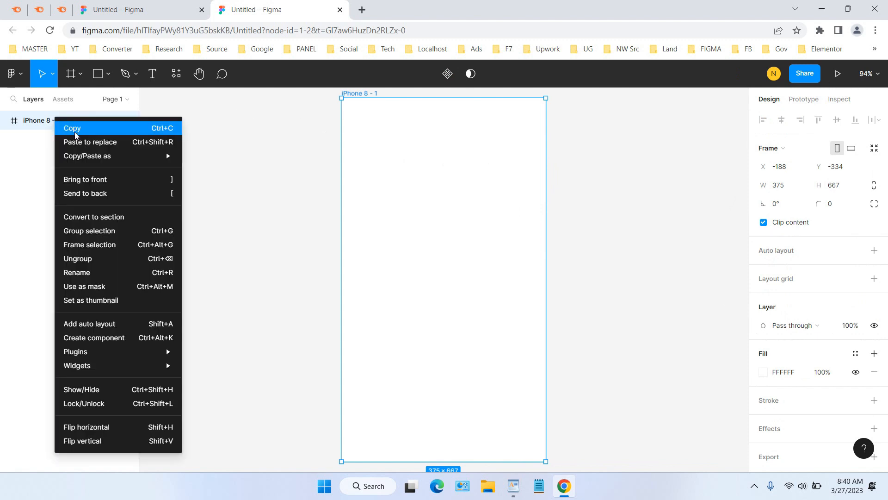
left_click(74, 130)
key("ctrl+v")
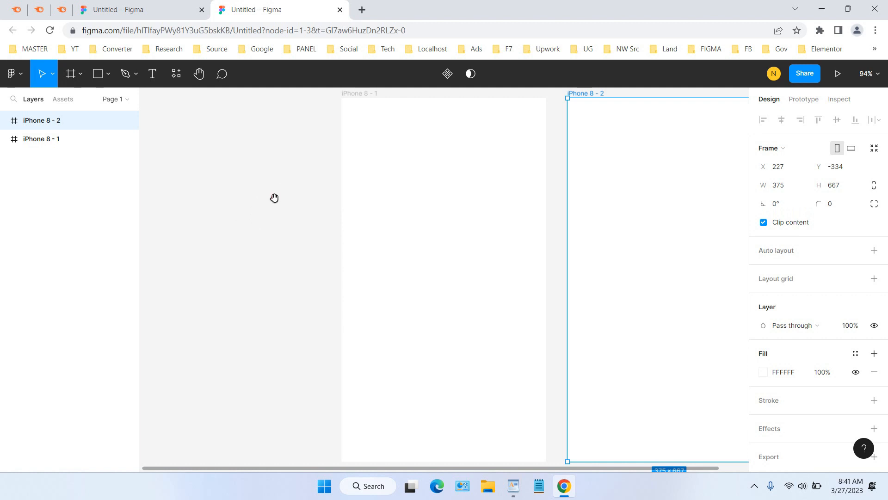
left_click_drag(273, 196, 171, 196)
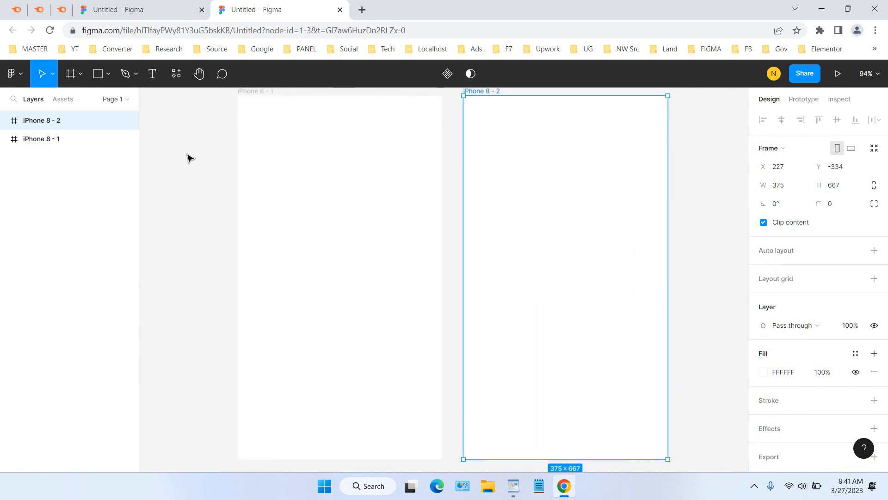
Draw an ellipse of about 215 × 207 in the upper half of the iPhone 8 - 1 frame.
left_click(107, 74)
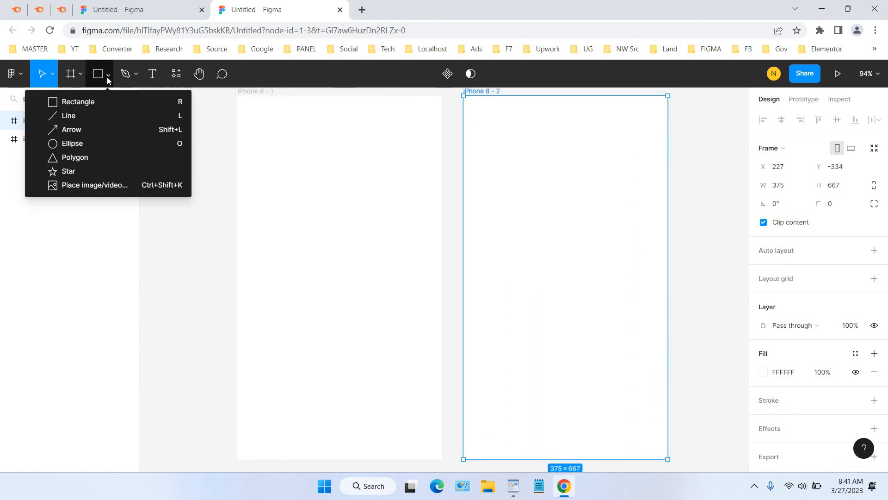
left_click(101, 145)
mouse_move(278, 164)
left_mouse_down()
mouse_move(369, 263)
mouse_move(395, 277)
left_mouse_up()
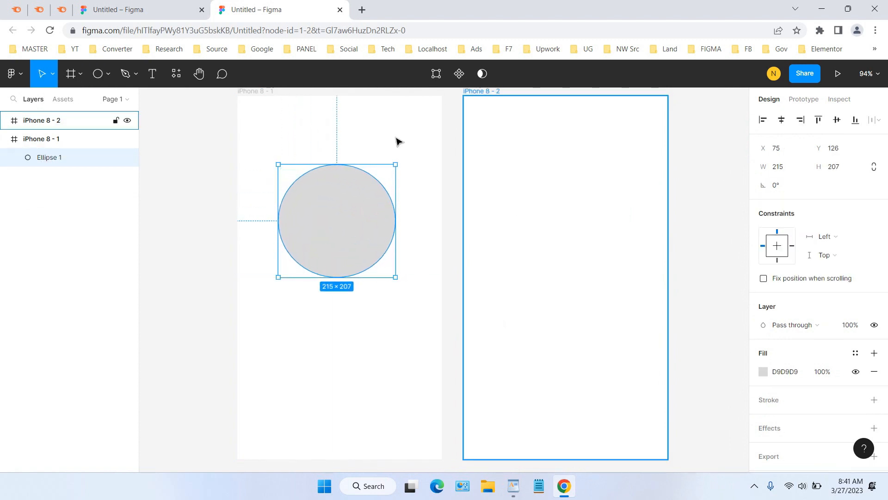
left_click(106, 74)
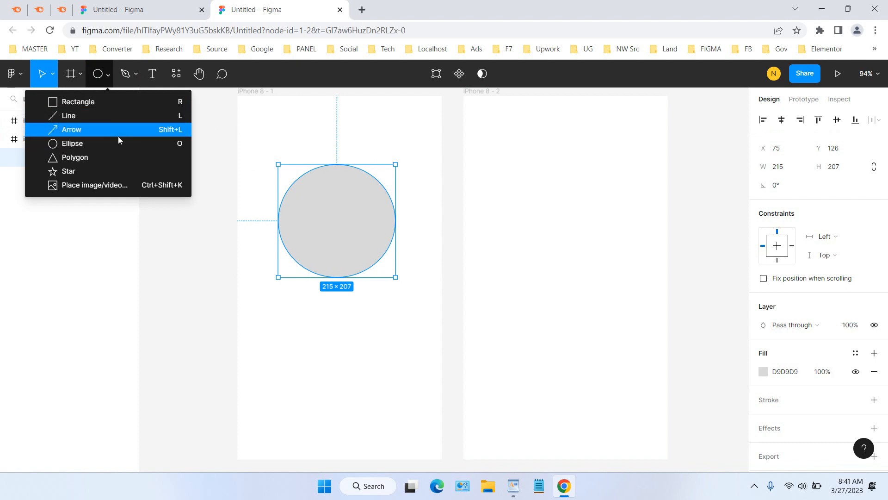
left_click(213, 147)
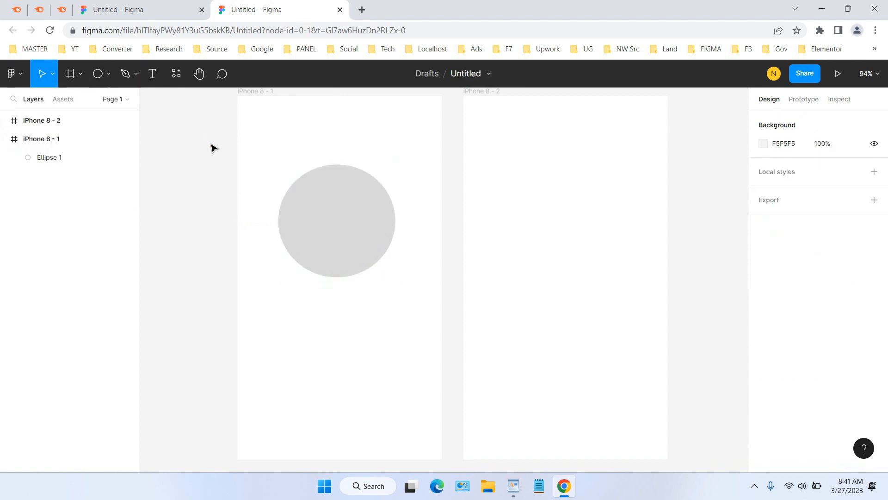
Draw a large ellipse in the iPhone 8 - 2 frame, sized about 352 × 351 and positioned at about X 12, Y 132.
left_click(56, 121)
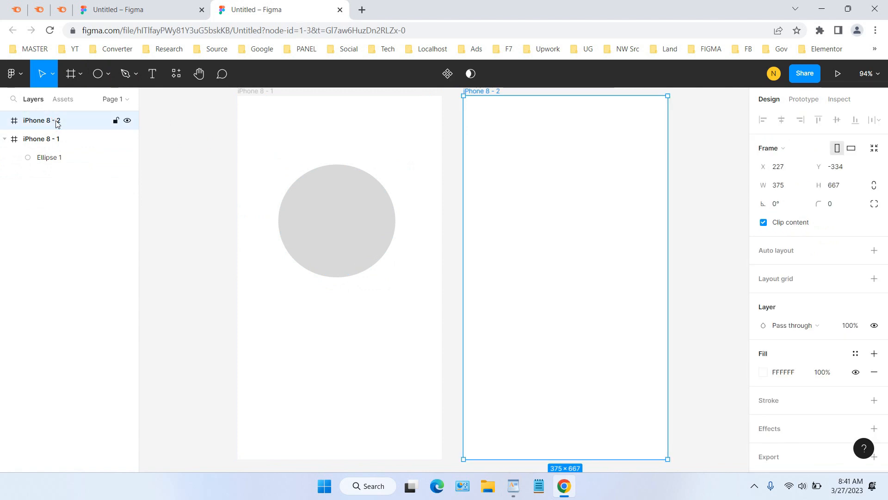
left_click(110, 74)
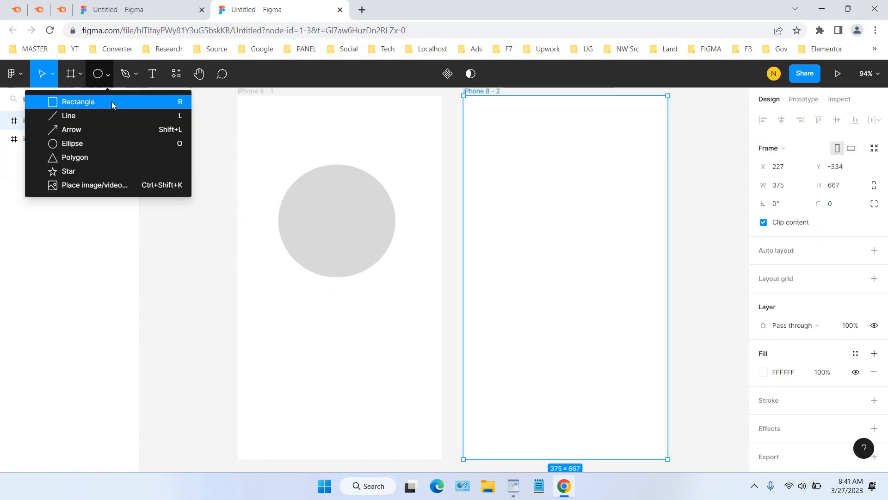
left_click(110, 143)
mouse_move(524, 179)
left_mouse_down()
mouse_move(622, 292)
mouse_move(654, 314)
mouse_move(679, 370)
mouse_move(714, 367)
left_mouse_up()
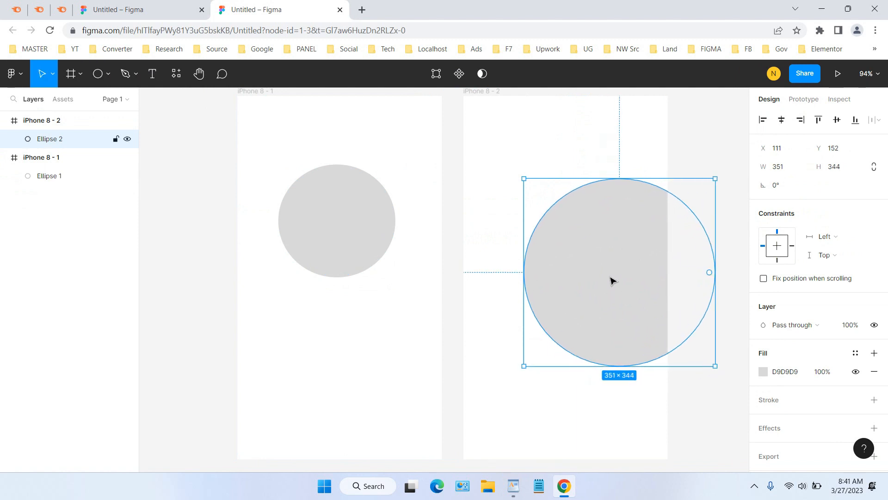
mouse_move(604, 276)
left_mouse_down()
mouse_move(542, 265)
mouse_move(554, 266)
left_mouse_up()
left_click_drag(661, 354, 662, 359)
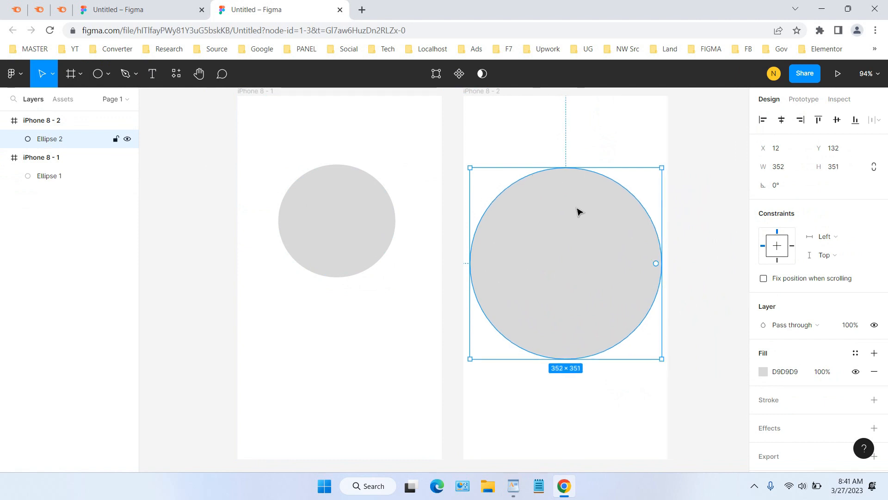
scroll(588, 202, "up", 2)
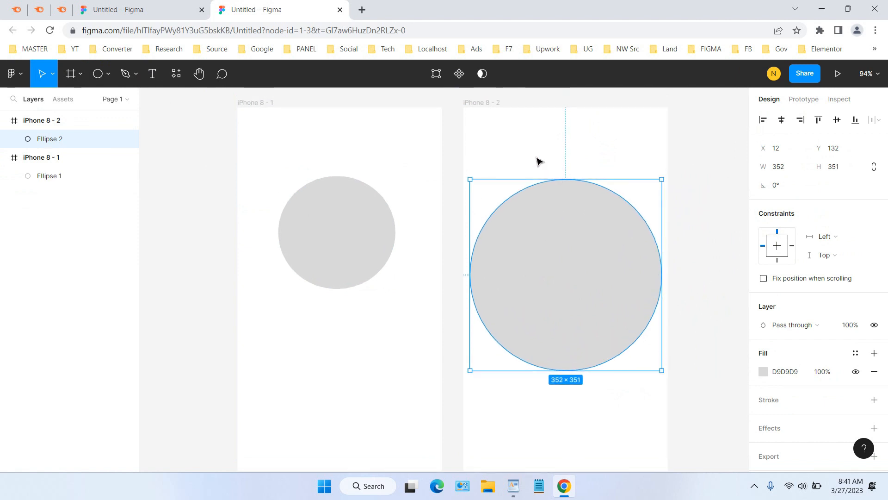
left_click(337, 149)
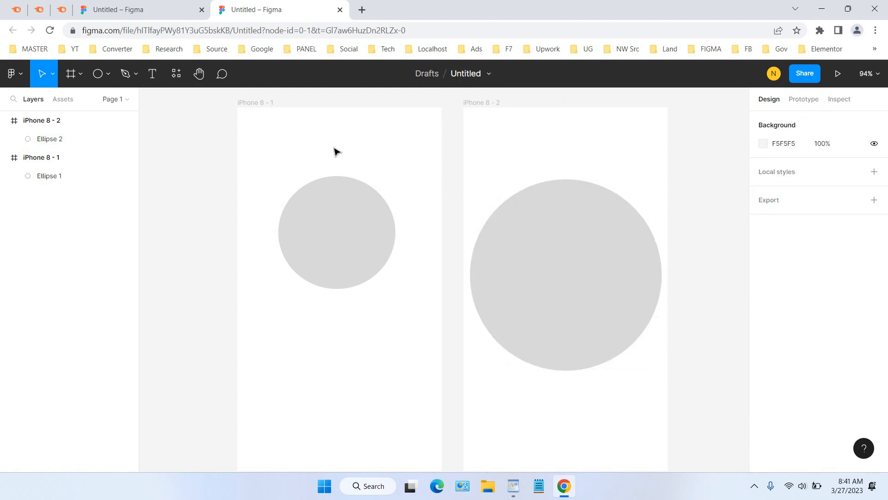
Search the Open Iconic Icon Set plugin for "full" and place the fullscreen enter icon above the circle in iPhone 8 - 1, at about X 140, Y 59.
left_click(58, 162)
right_click(329, 154)
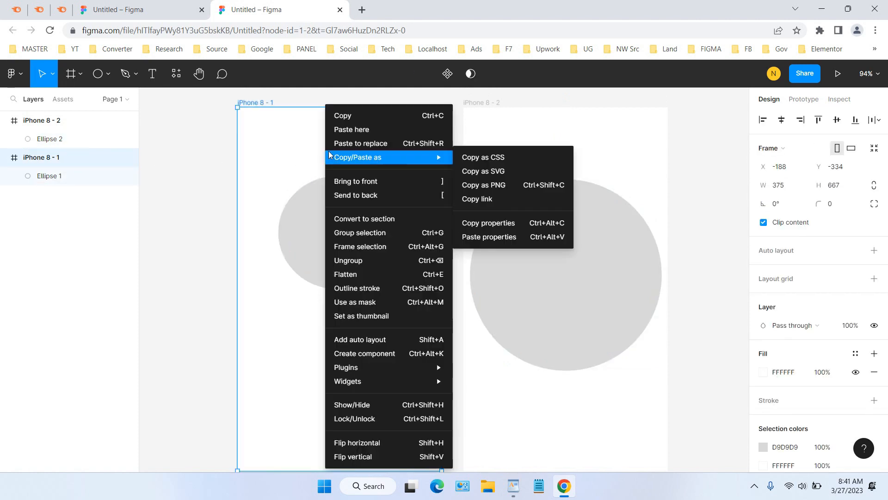
mouse_move(420, 373)
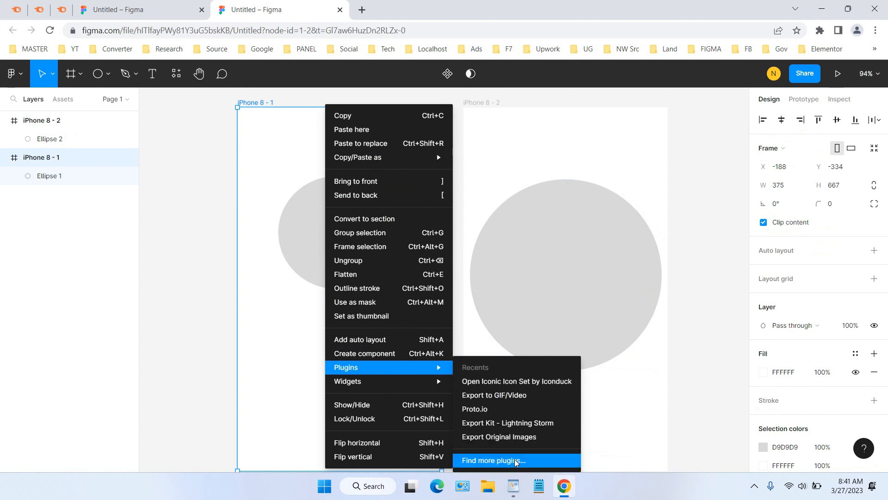
left_click(501, 382)
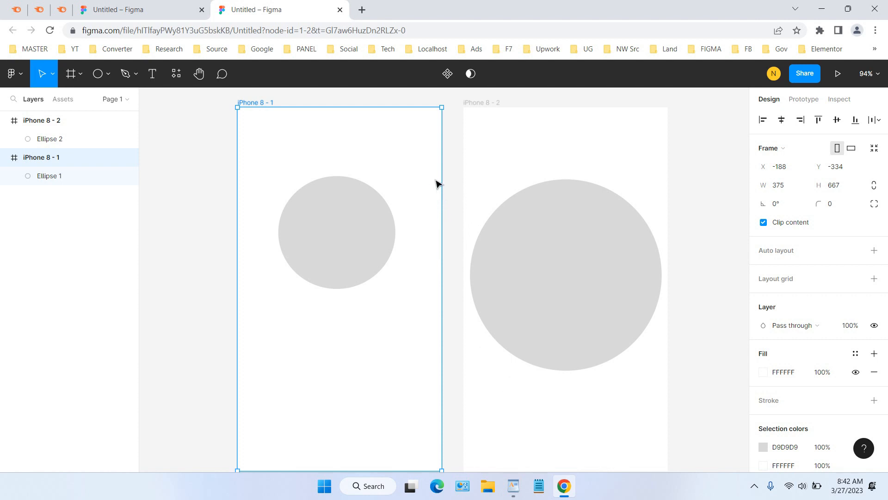
left_click(587, 158)
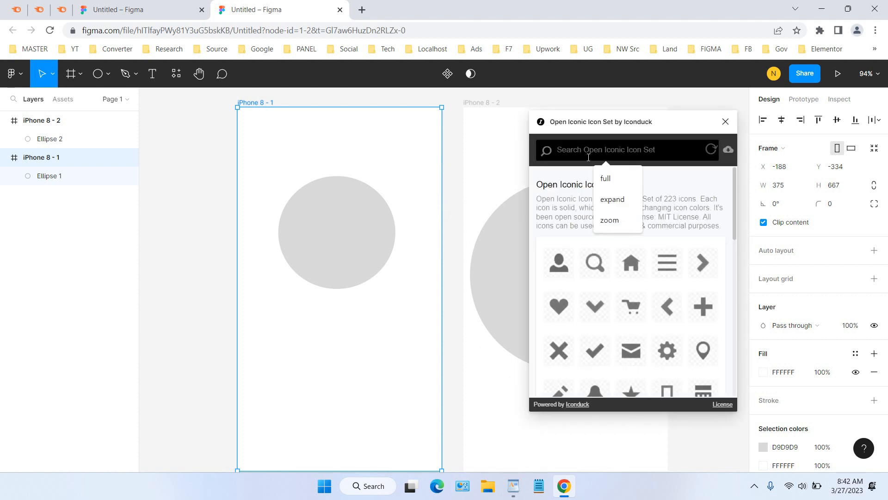
type("full")
key("Return")
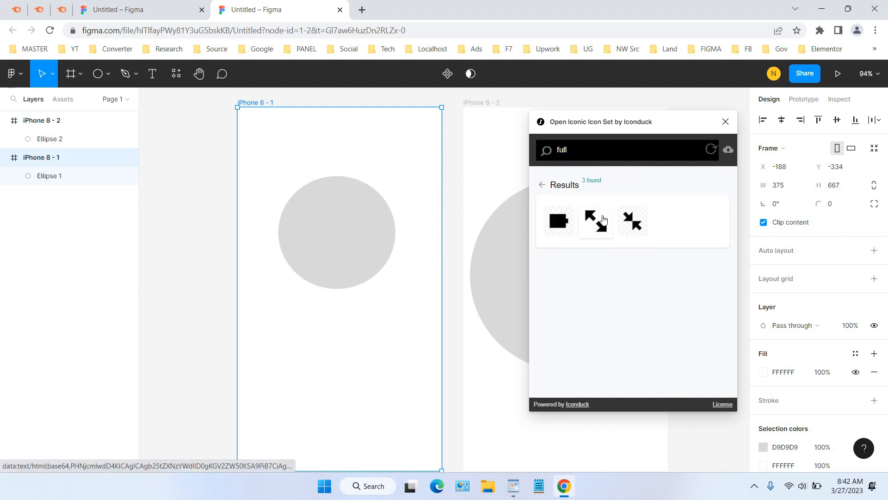
left_click(604, 219)
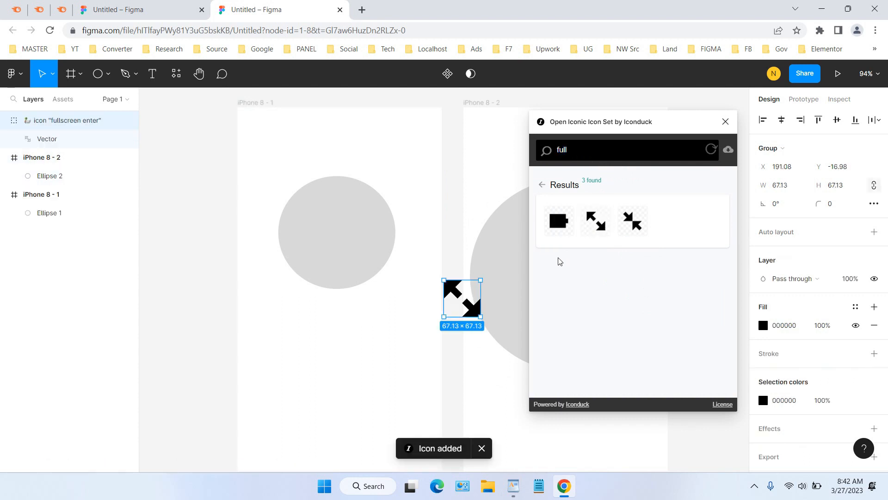
left_click_drag(453, 285, 322, 146)
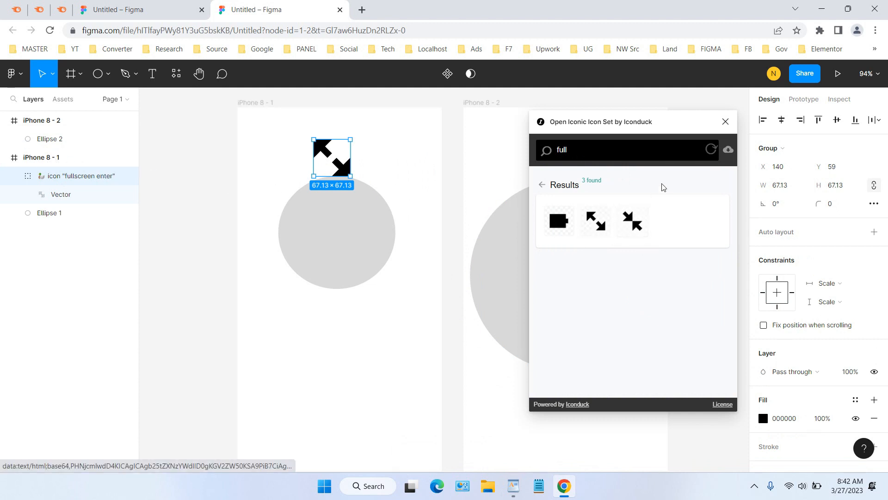
Insert the fullscreen exit icon, nest it in the iPhone 8 - 2 frame and place it above the large circle at about X 140, Y 65.
left_click(638, 222)
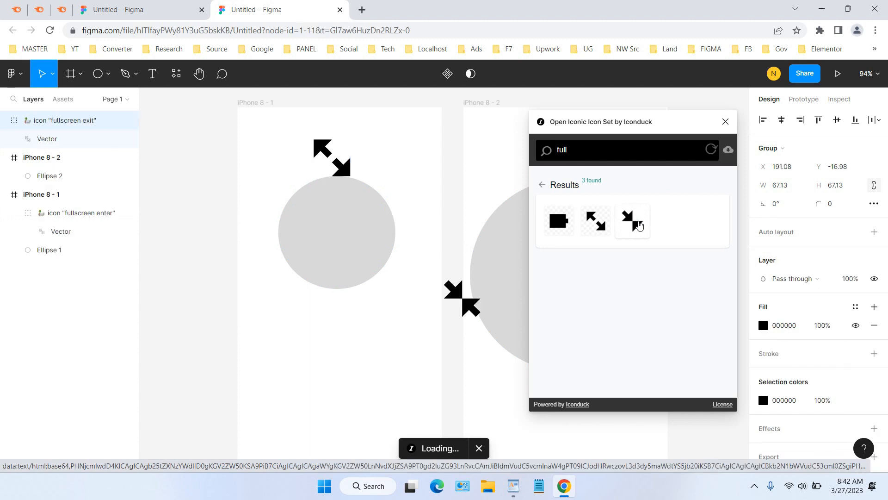
left_click(726, 122)
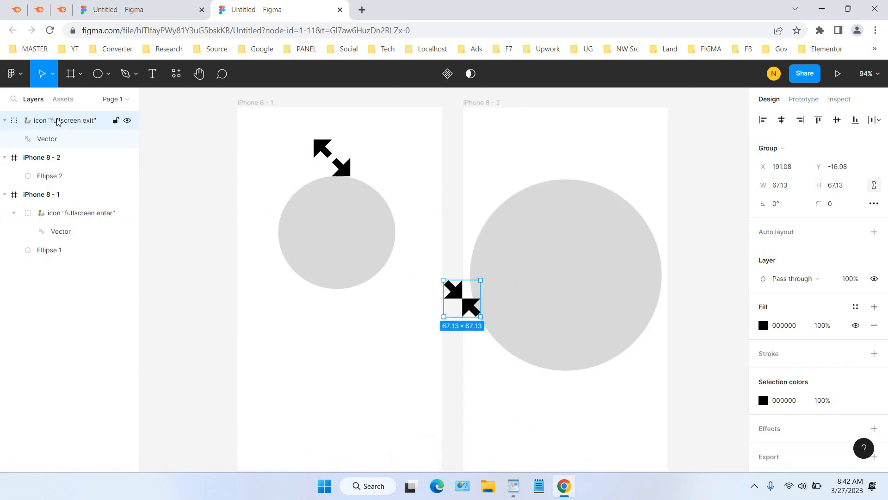
left_click_drag(58, 121, 66, 167)
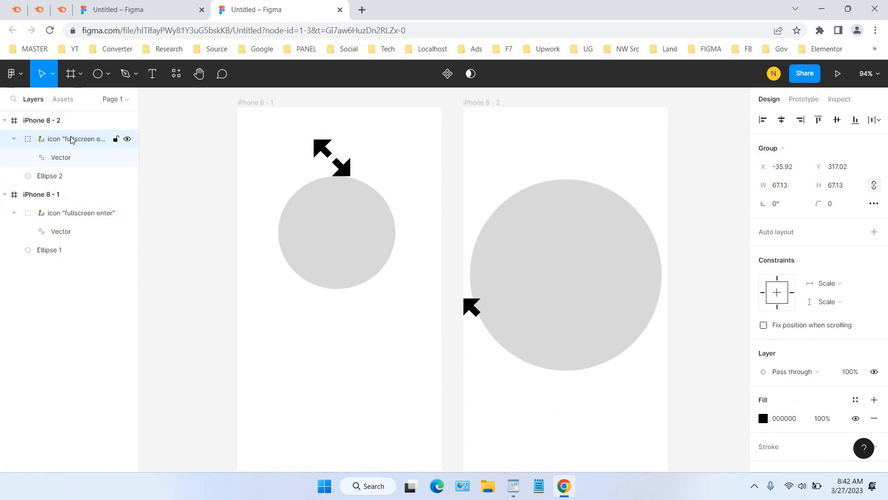
left_click_drag(472, 309, 566, 171)
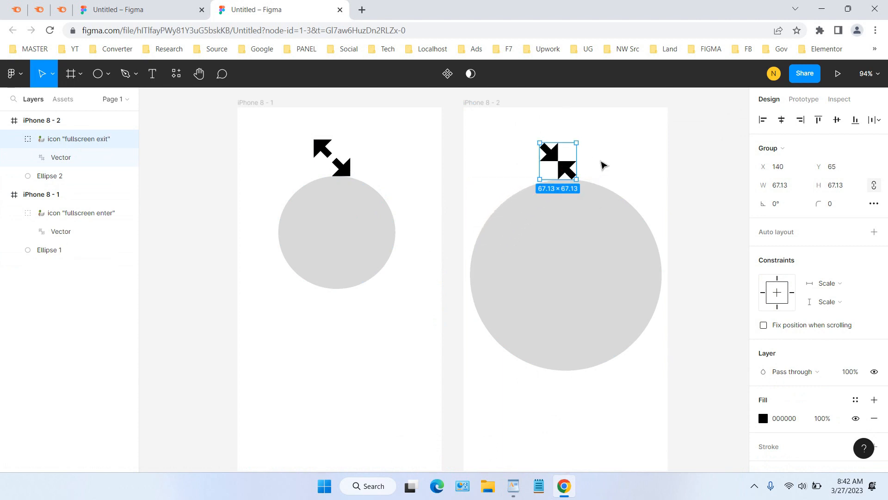
Place the image STanager-Shapiro-ML.jpg from the Desktop into the small circle in the iPhone 8 - 1 frame.
left_click(344, 229)
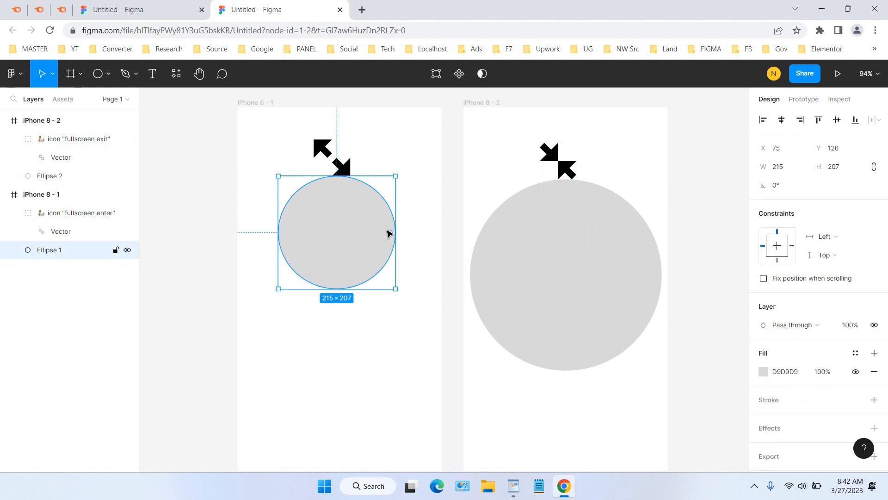
left_click(108, 79)
left_click(132, 181)
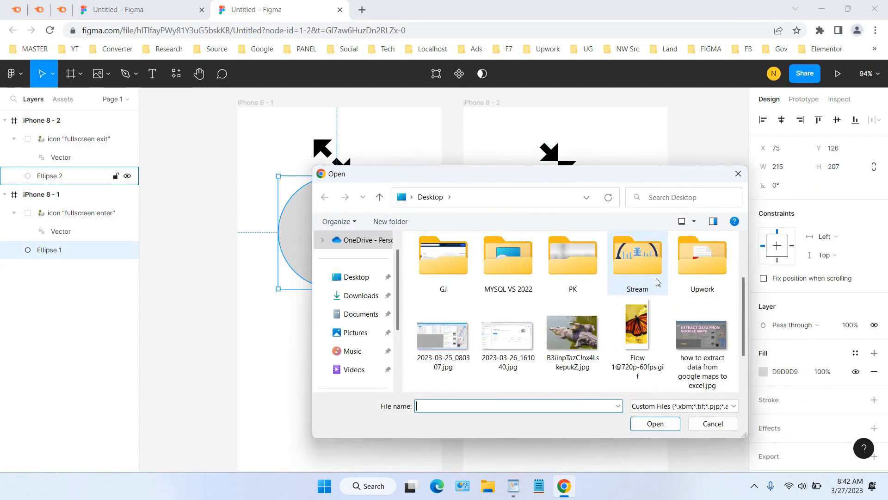
scroll(658, 282, "down", 2)
double_click(598, 351)
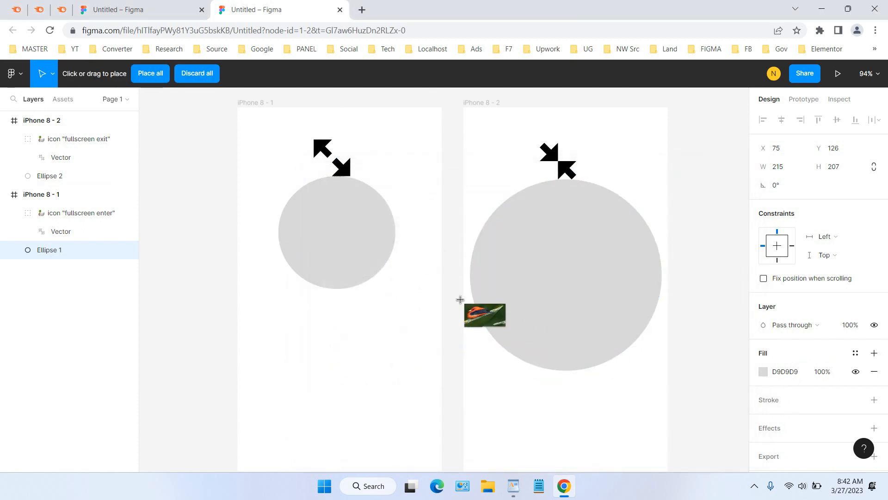
left_click(315, 227)
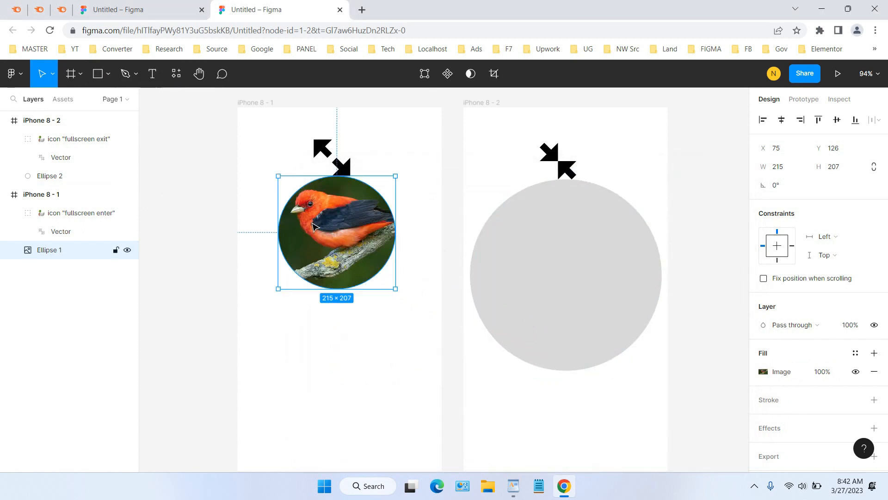
Fill the large circle in the iPhone 8 - 2 frame with the same STanager-Shapiro-ML.jpg bird image.
left_click(584, 249)
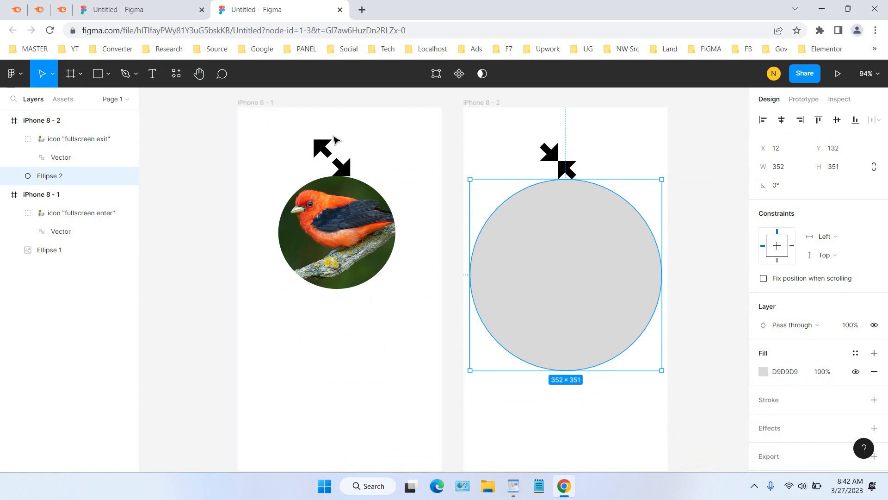
left_click(106, 75)
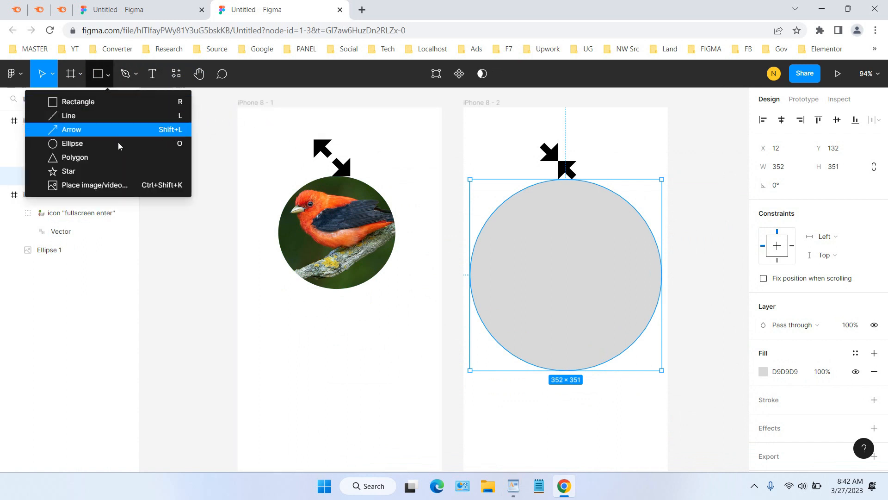
left_click(123, 184)
double_click(459, 277)
double_click(573, 344)
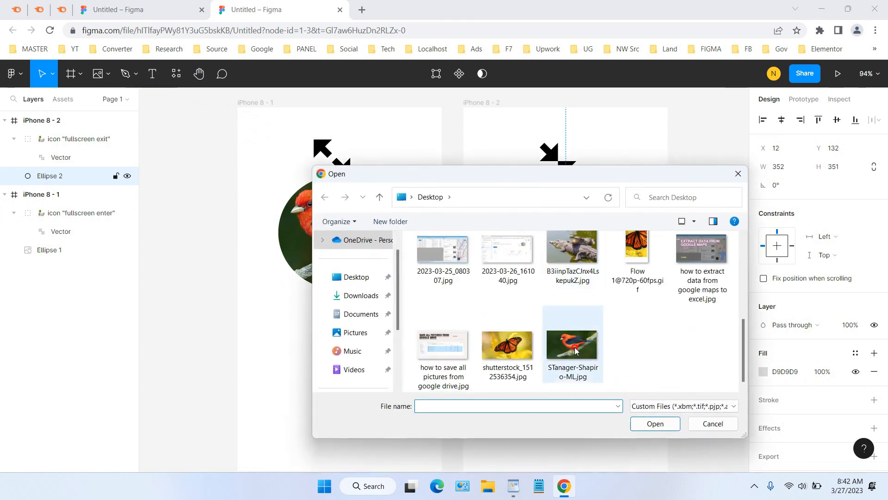
left_click(549, 236)
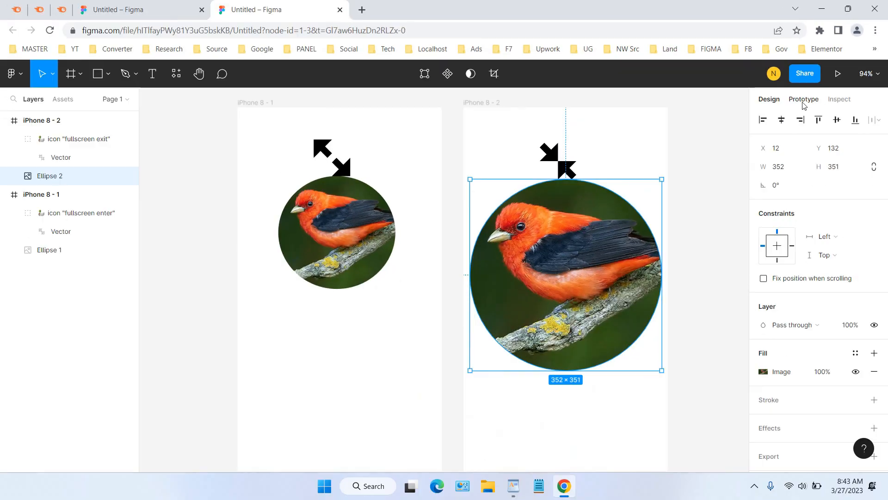
Add a prototype connection from the fullscreen enter icon to the iPhone 8 - 2 frame, using On tap, Navigate to and Instant.
left_click(803, 103)
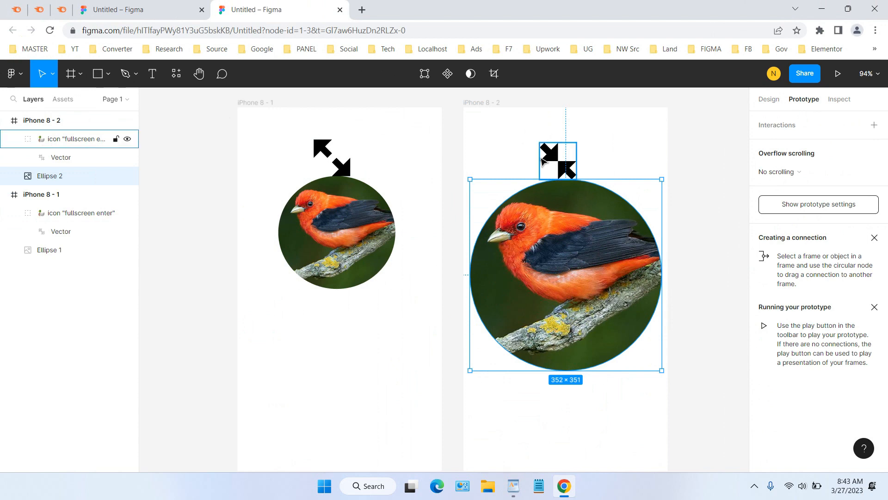
left_click(453, 171)
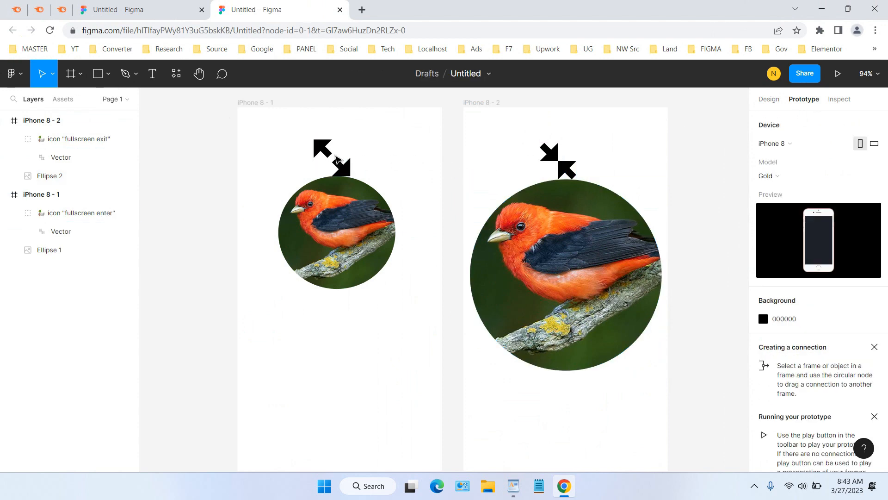
left_click(343, 163)
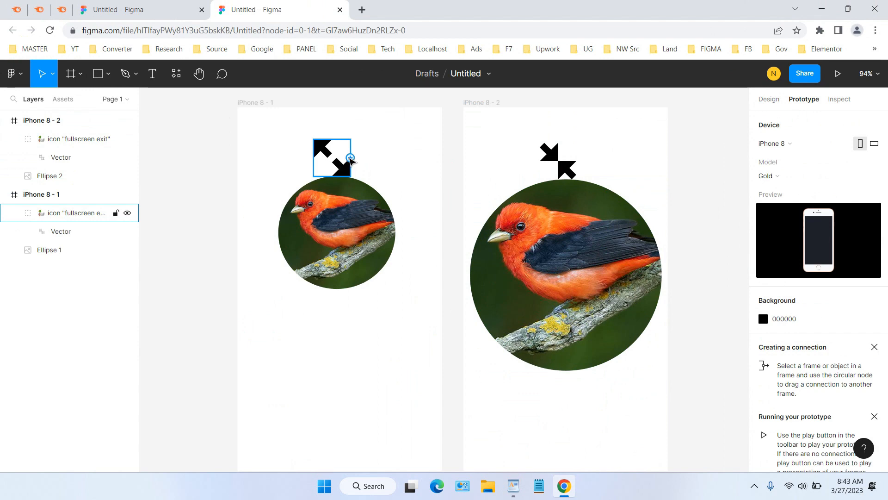
left_click_drag(350, 158, 467, 291)
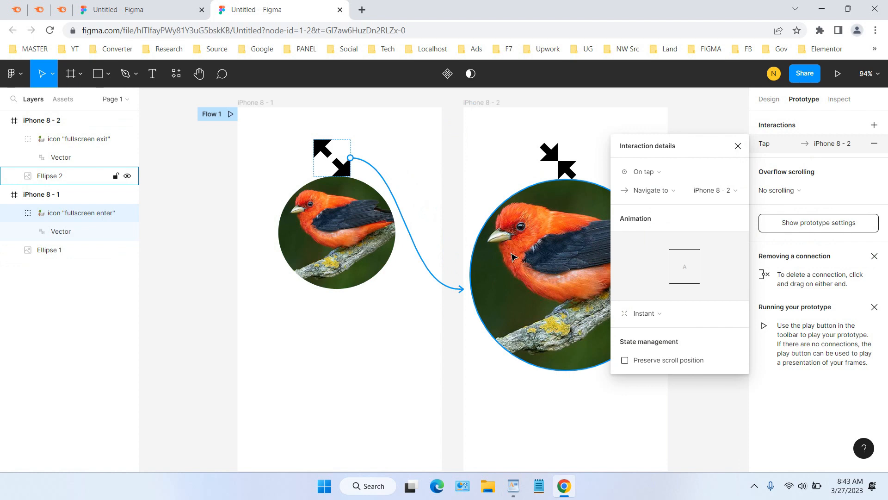
left_click(680, 196)
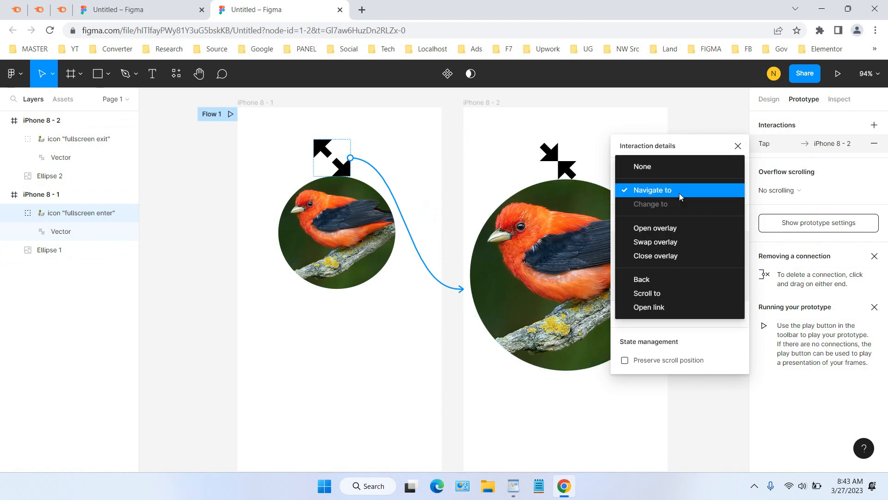
left_click(679, 229)
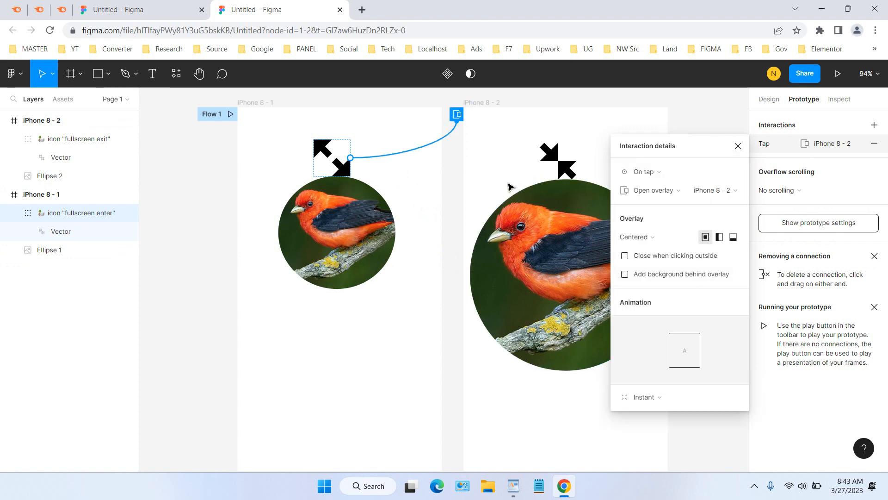
left_click(657, 191)
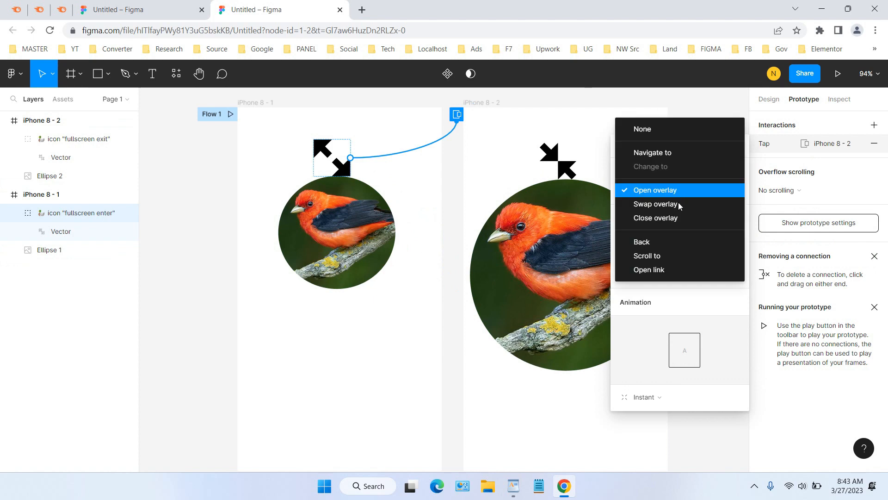
left_click(678, 153)
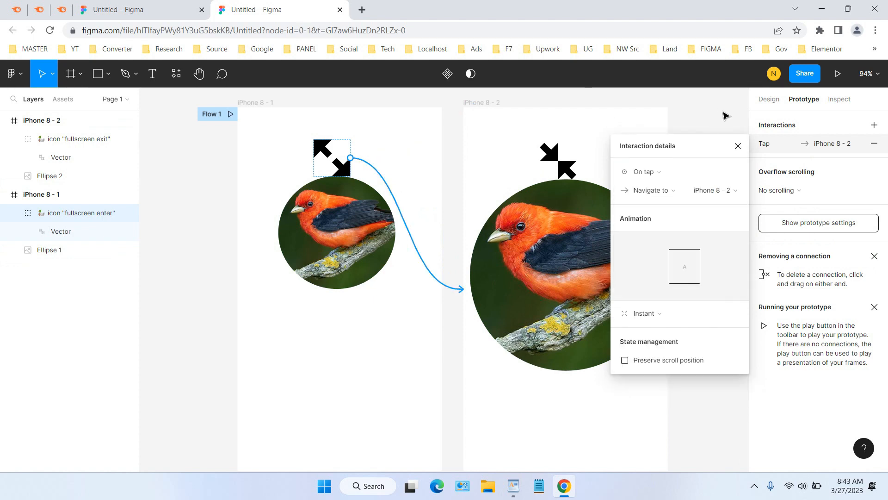
Connect the fullscreen exit icon back to the iPhone 8 - 1 frame with an On tap, Navigate to interaction and Instant animation.
left_click(724, 115)
left_click(561, 165)
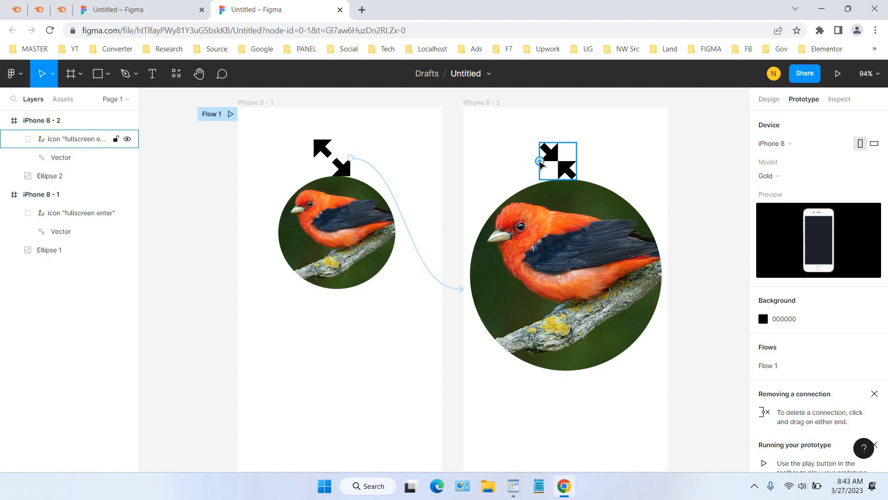
left_click_drag(540, 161, 443, 237)
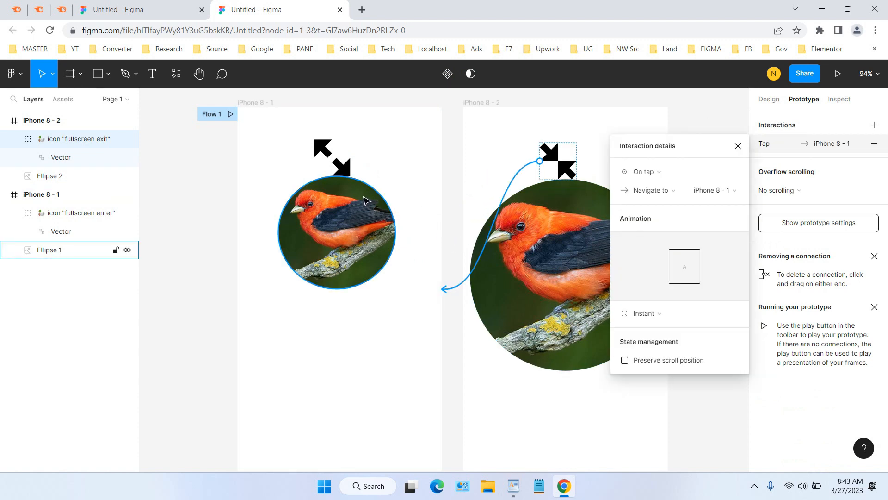
left_click(452, 148)
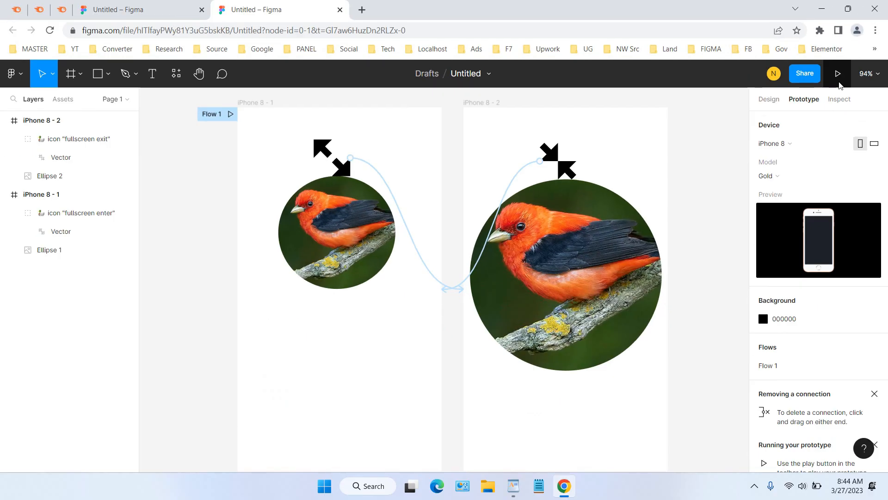
Run the prototype preview and tap the fullscreen enter and exit icons repeatedly to test switching between the small and large image.
left_click(839, 84)
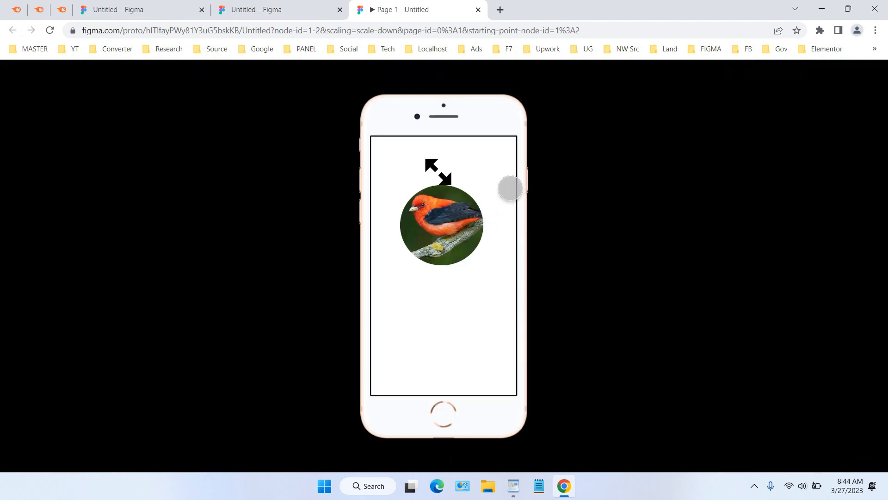
left_click(442, 168)
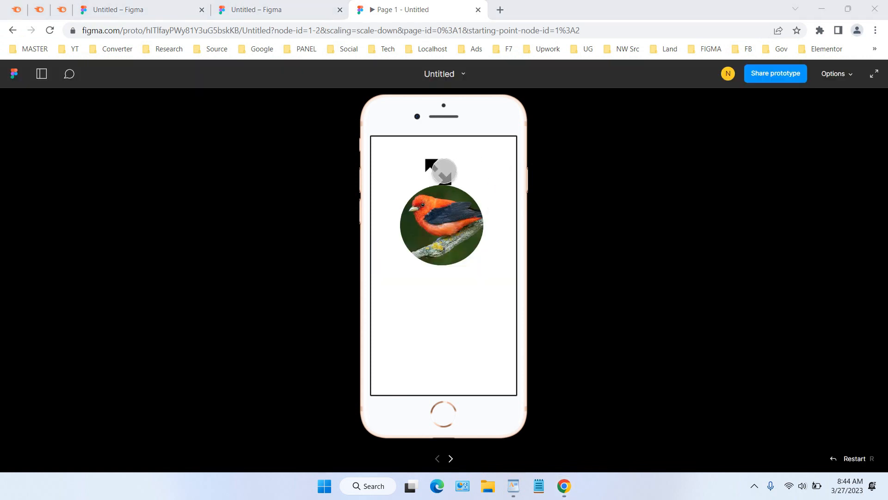
left_click(443, 172)
left_click(444, 173)
left_click(444, 173)
left_click(444, 174)
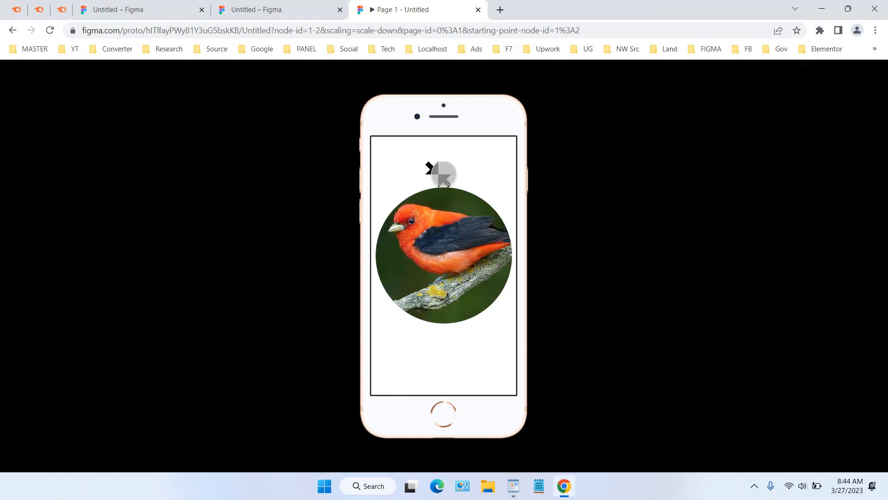
left_click(444, 173)
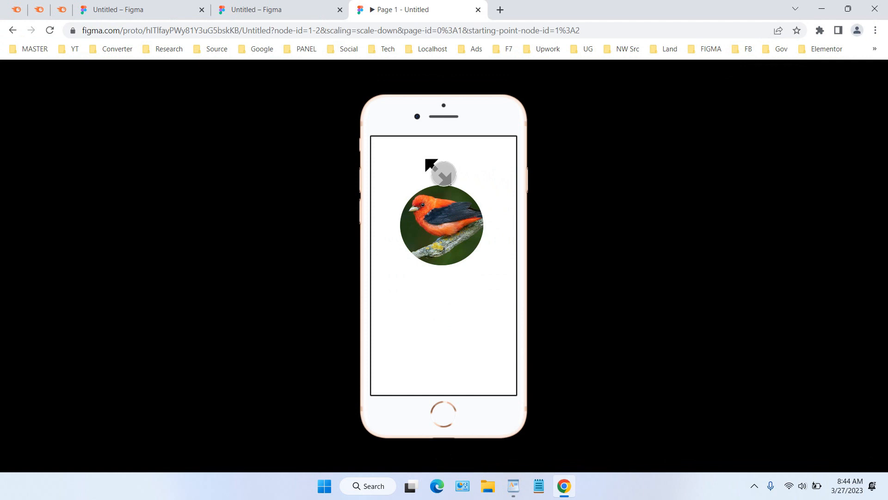
left_click(444, 174)
left_click(444, 174)
left_click(443, 173)
left_click(444, 173)
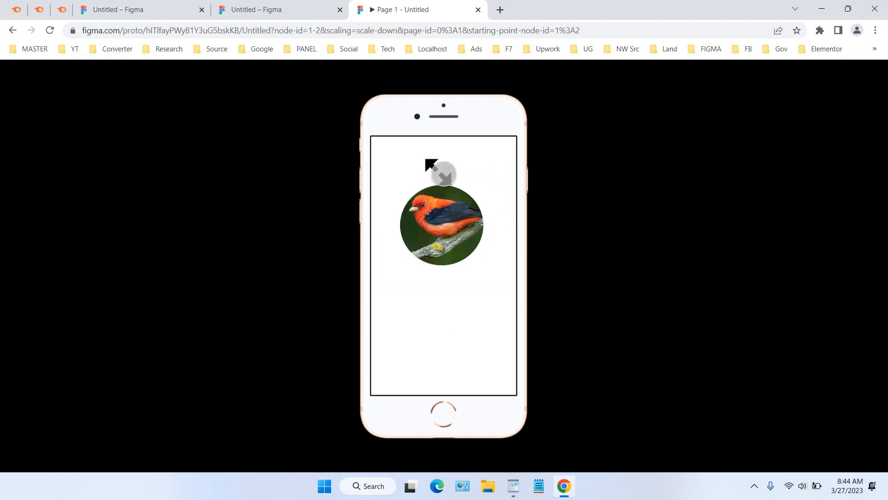